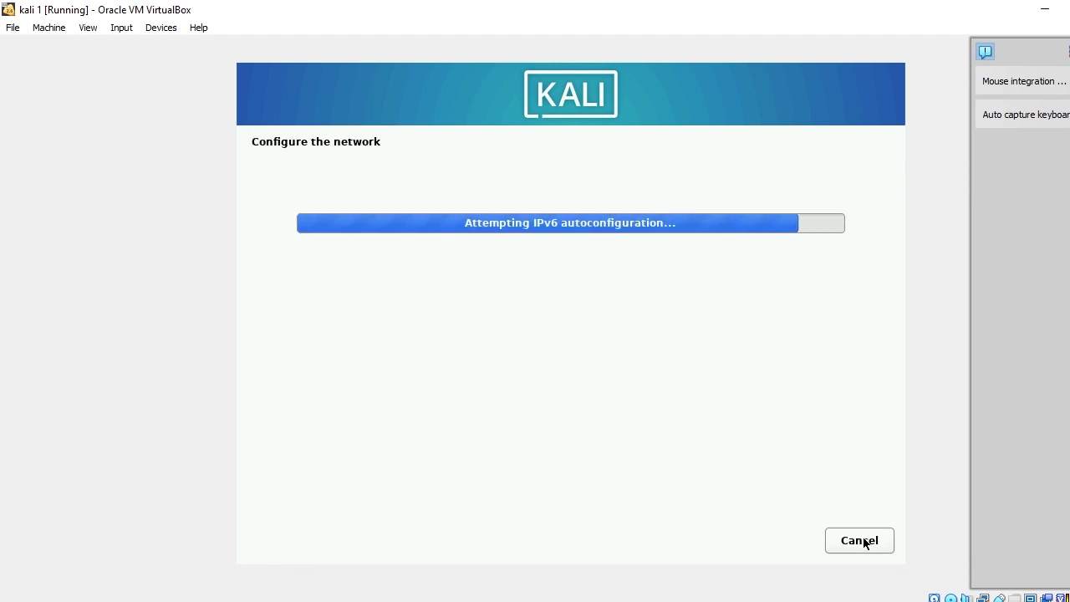
Complete the network configuration by submitting the host name and the domain name
{"action": "left_click", "coordinate": [851, 540]}
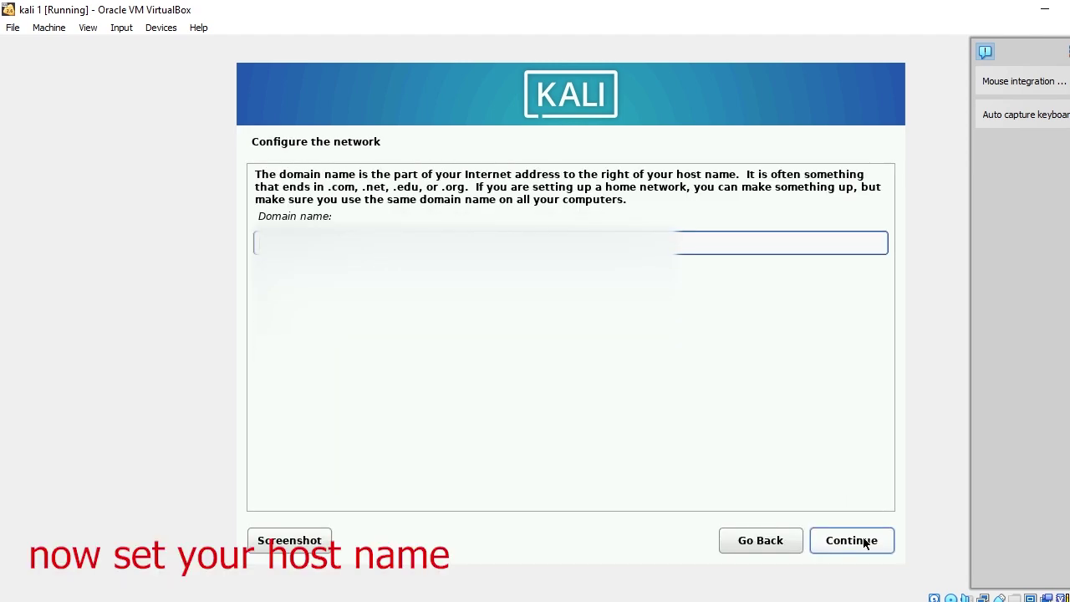
{"action": "left_click", "coordinate": [863, 540]}
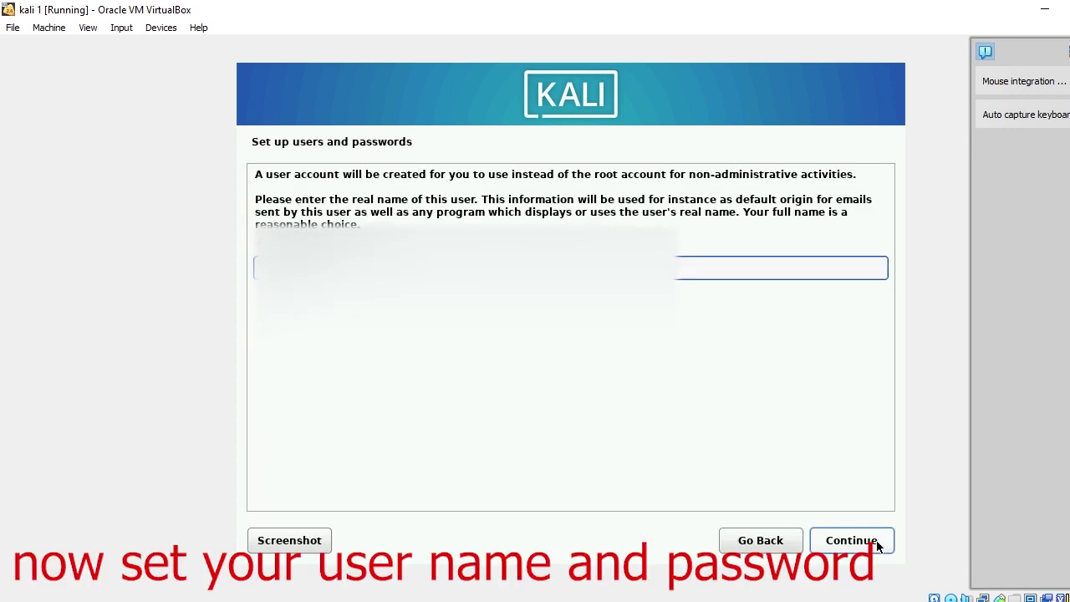
Set up the user account by entering the user's full name and the account password with its confirmation
{"action": "left_click", "coordinate": [873, 543]}
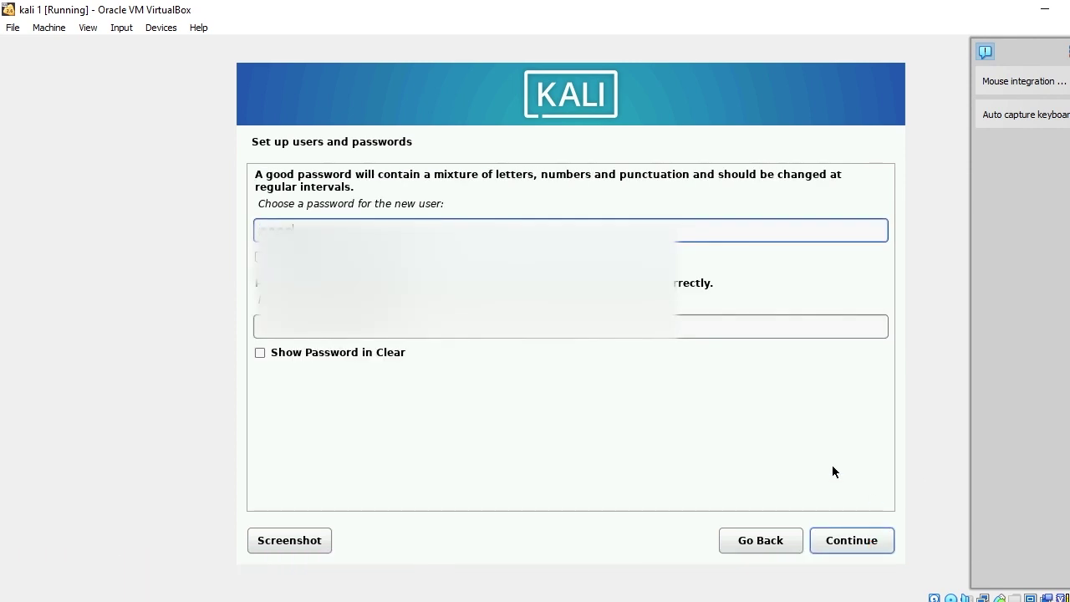
{"action": "left_click", "coordinate": [498, 328]}
{"action": "left_click", "coordinate": [833, 537]}
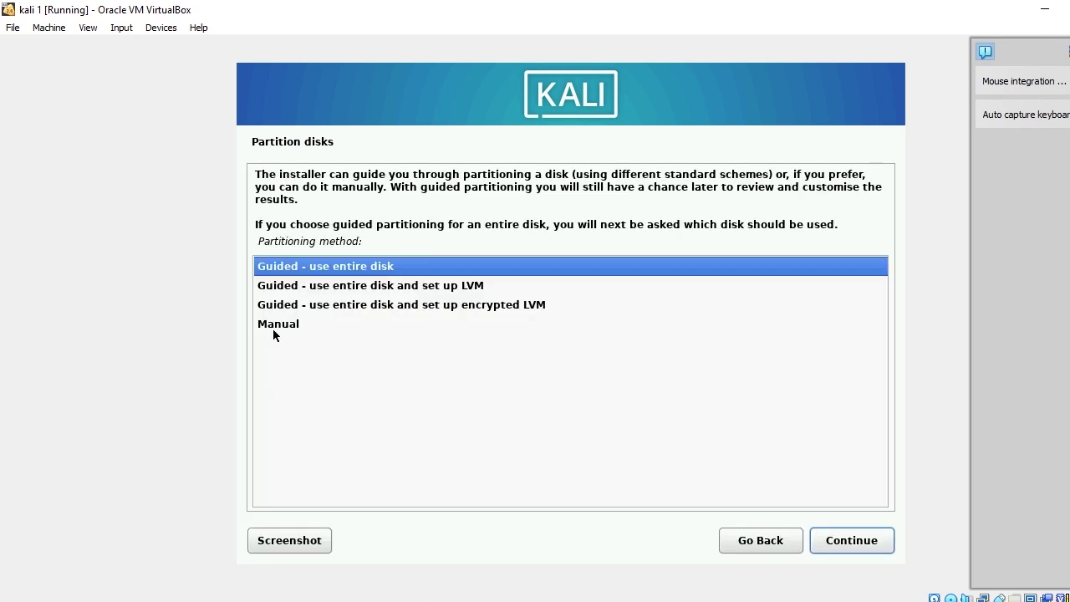
Choose the Manual partitioning method and select the SCSI3 (sda) ATA VBOX HARDDISK as the device to partition
{"action": "left_click", "coordinate": [273, 327]}
{"action": "left_click", "coordinate": [847, 539]}
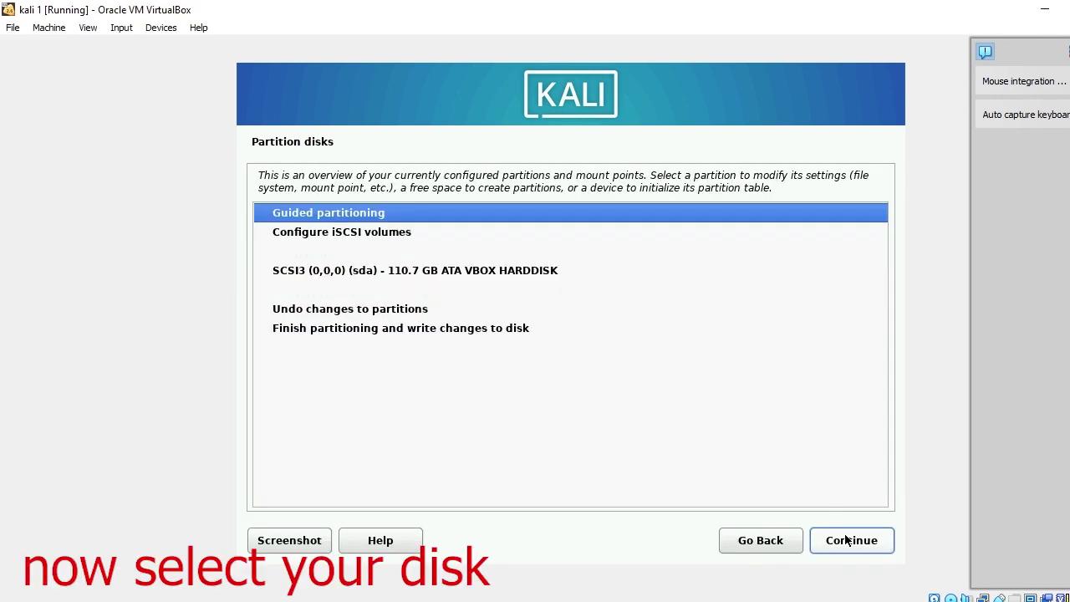
{"action": "key", "text": "Down"}
{"action": "key", "text": "Down"}
{"action": "left_click", "coordinate": [847, 539]}
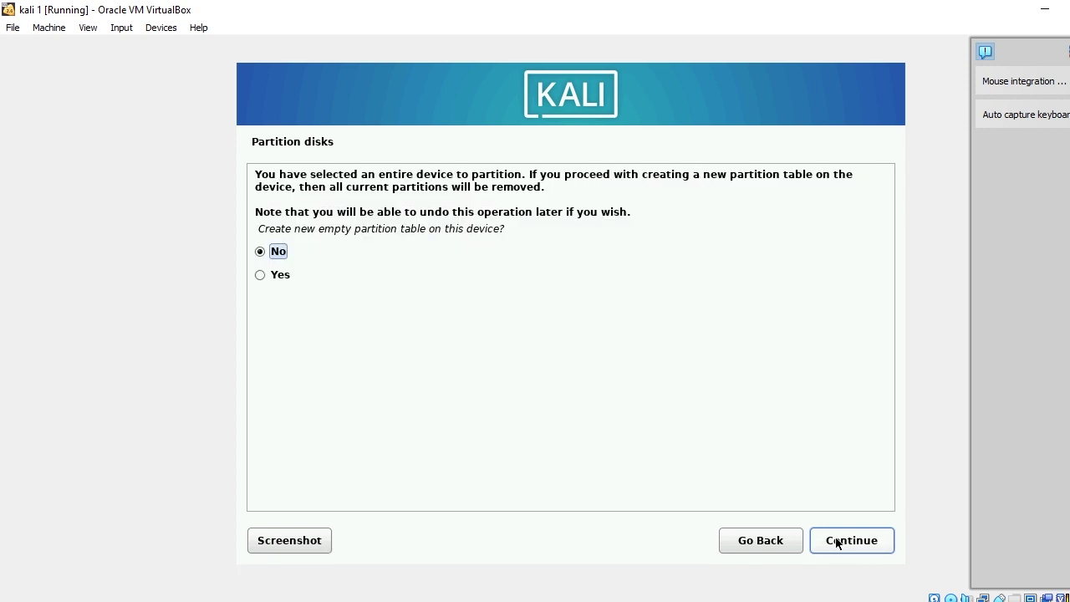
Create a new empty partition table on the sda disk and select its free space for partitioning
{"action": "left_click", "coordinate": [773, 539]}
{"action": "key", "text": "Return"}
{"action": "key", "text": "Down"}
{"action": "left_click", "coordinate": [866, 542]}
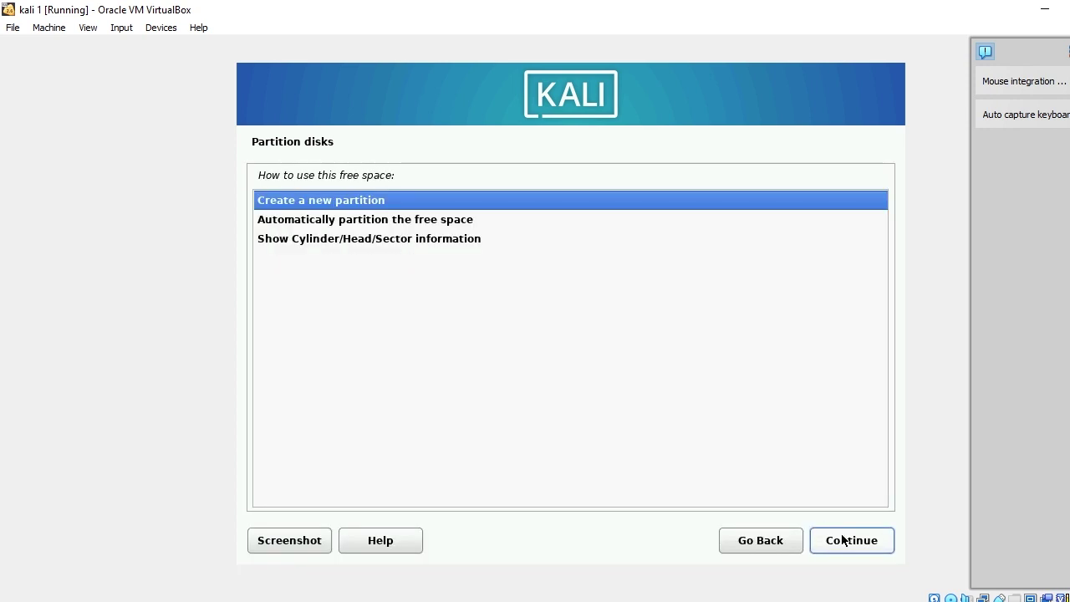
Automatically partition the free space on the sda disk and accept the partitioning scheme
{"action": "key", "text": "Down"}
{"action": "left_click", "coordinate": [851, 539]}
{"action": "left_click", "coordinate": [851, 540]}
Examine the file system options available for a new partition and go back without changing them
{"action": "left_click", "coordinate": [581, 368]}
{"action": "double_click", "coordinate": [581, 368]}
{"action": "double_click", "coordinate": [375, 219]}
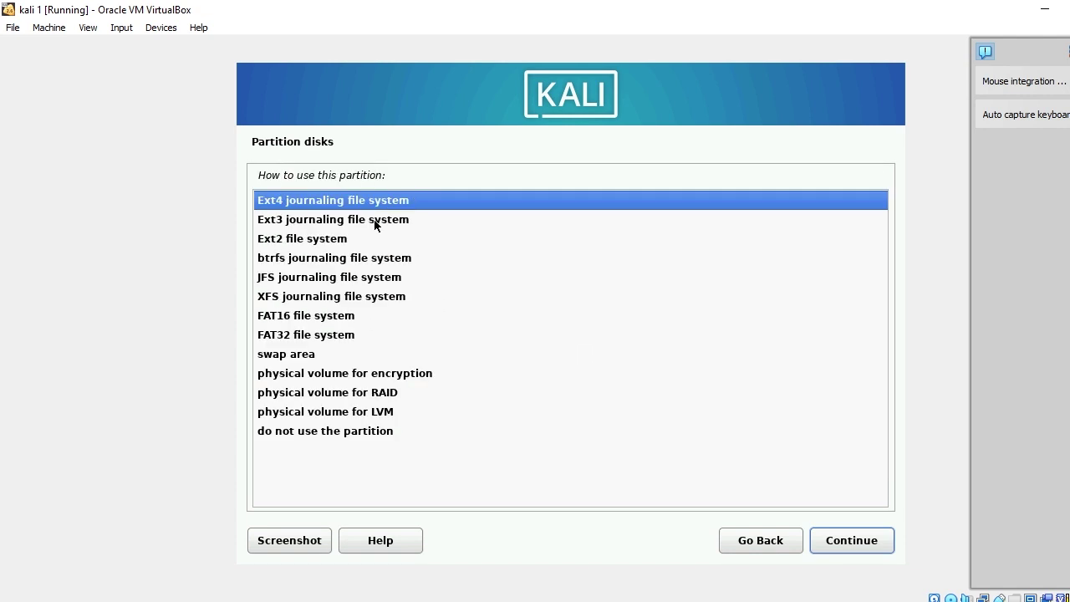
{"action": "left_click", "coordinate": [743, 540]}
Finish partitioning and agree to write the ext4 and swap partition changes to the disk
{"action": "left_click", "coordinate": [871, 542]}
{"action": "key", "text": "Down"}
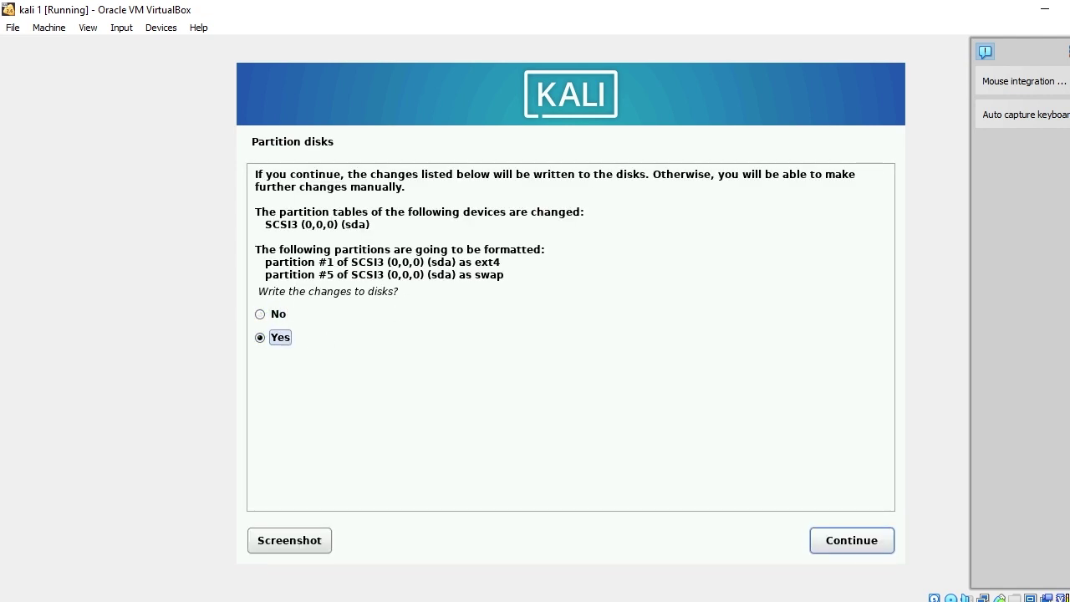
{"action": "left_click", "coordinate": [855, 542]}
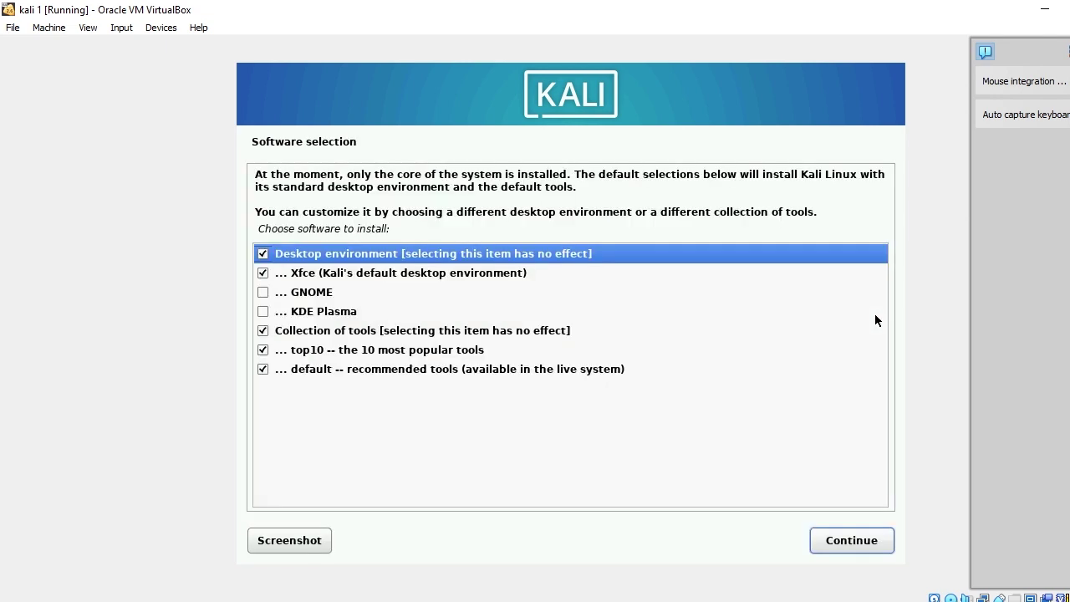
Add the GNOME desktop environment to the software selection and set gdm3 as the default display manager
{"action": "left_click", "coordinate": [306, 293]}
{"action": "left_click", "coordinate": [851, 539]}
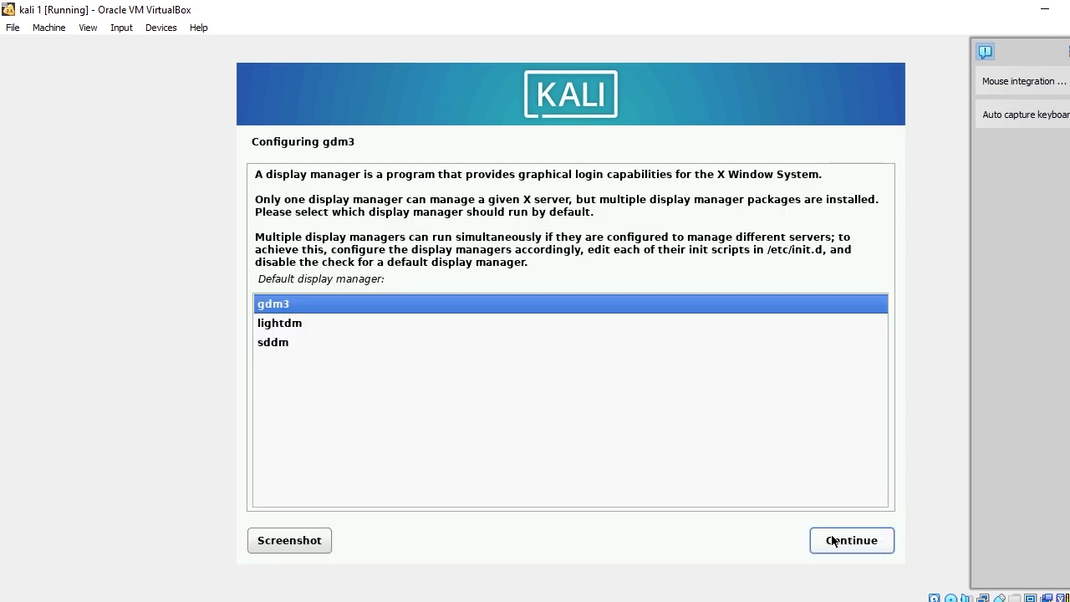
{"action": "left_click", "coordinate": [836, 548]}
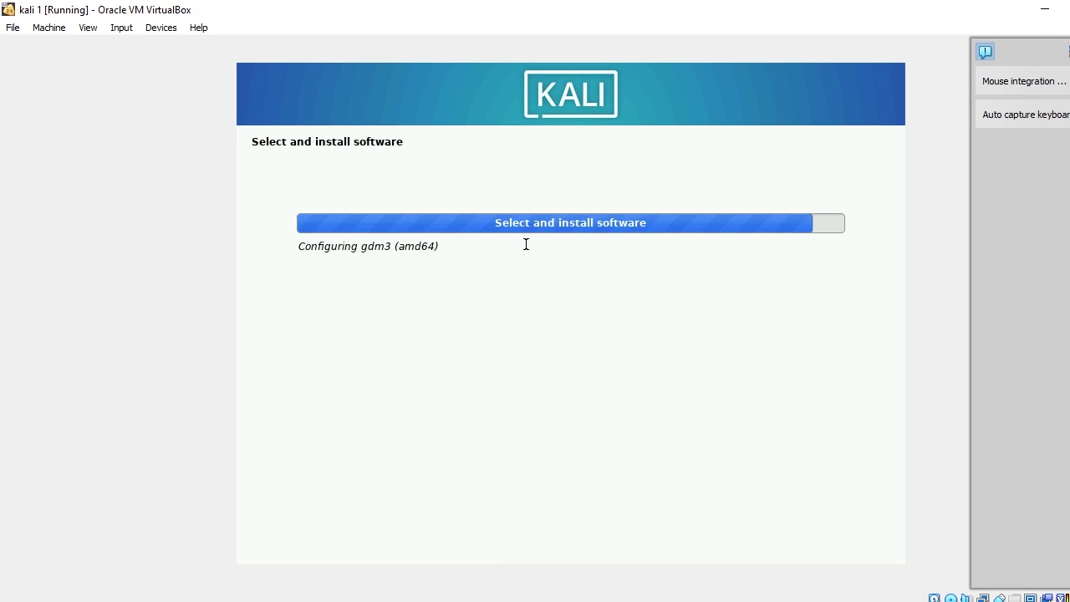
Complete the remaining installer prompts, boot the installed Kali system and sign in to its desktop
{"action": "left_click", "coordinate": [875, 544]}
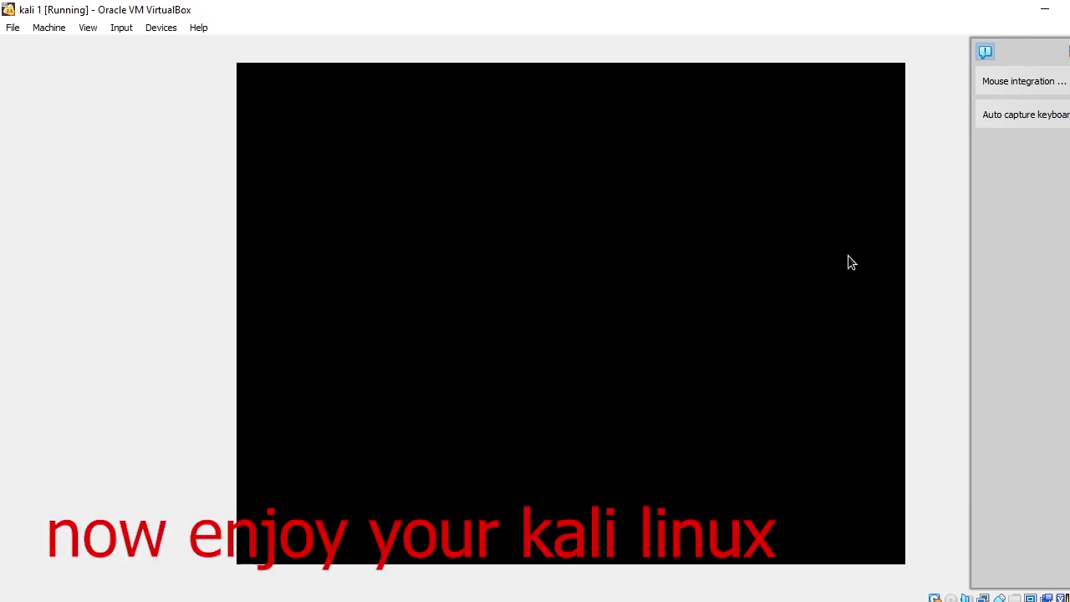
{"action": "key", "text": "Return"}
{"action": "key", "text": "Return"}
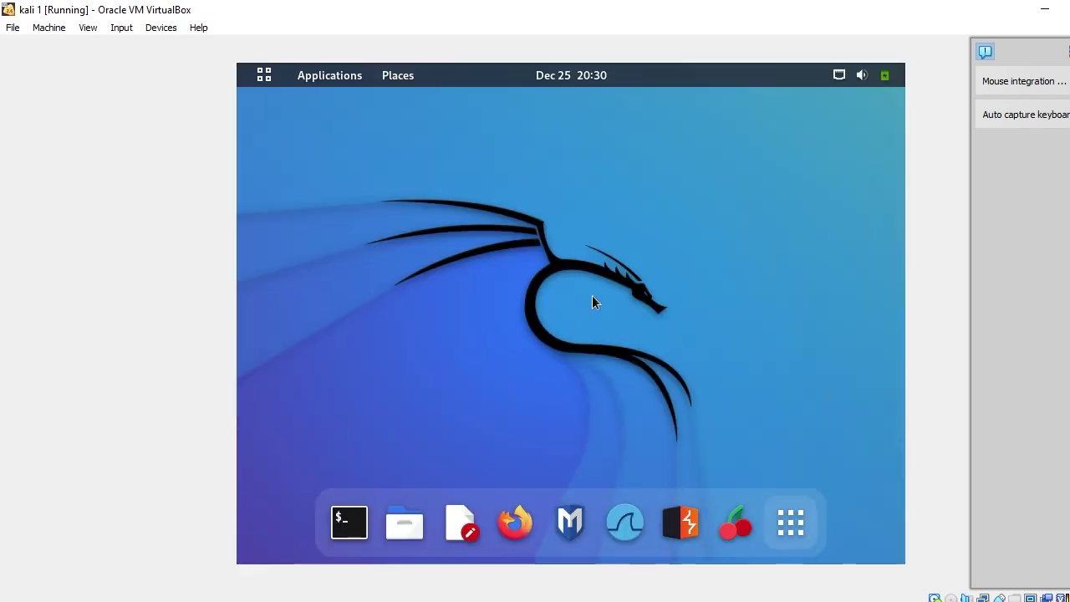
Try out the new desktop by opening the application grid and Terminal, and return to the empty desktop
{"action": "left_click", "coordinate": [790, 522]}
{"action": "left_click", "coordinate": [349, 523]}
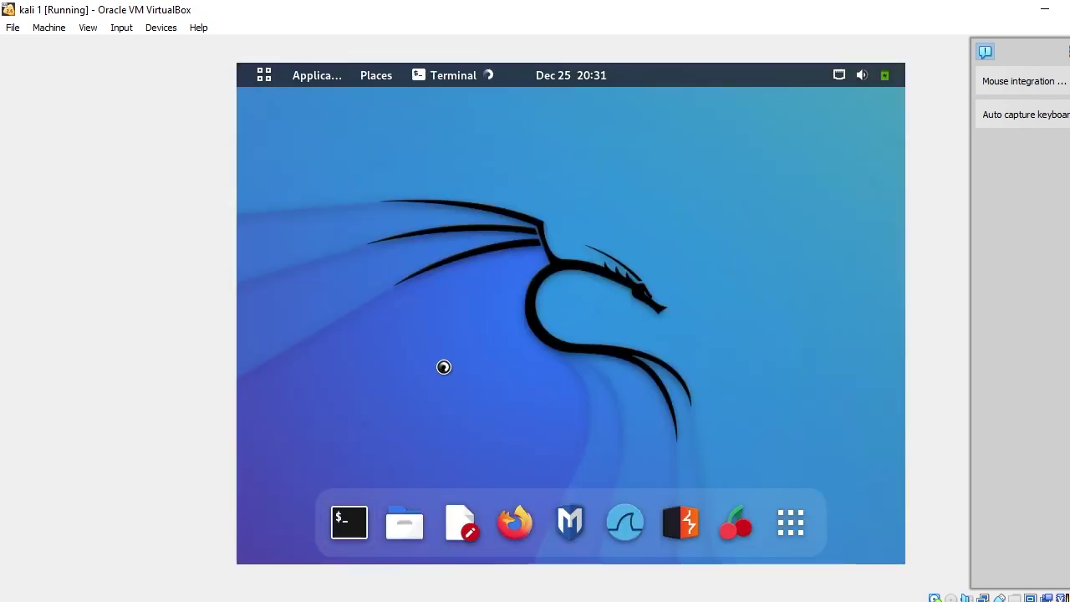
{"action": "left_click", "coordinate": [264, 76]}
{"action": "key", "text": "super"}
{"action": "left_click", "coordinate": [527, 400]}
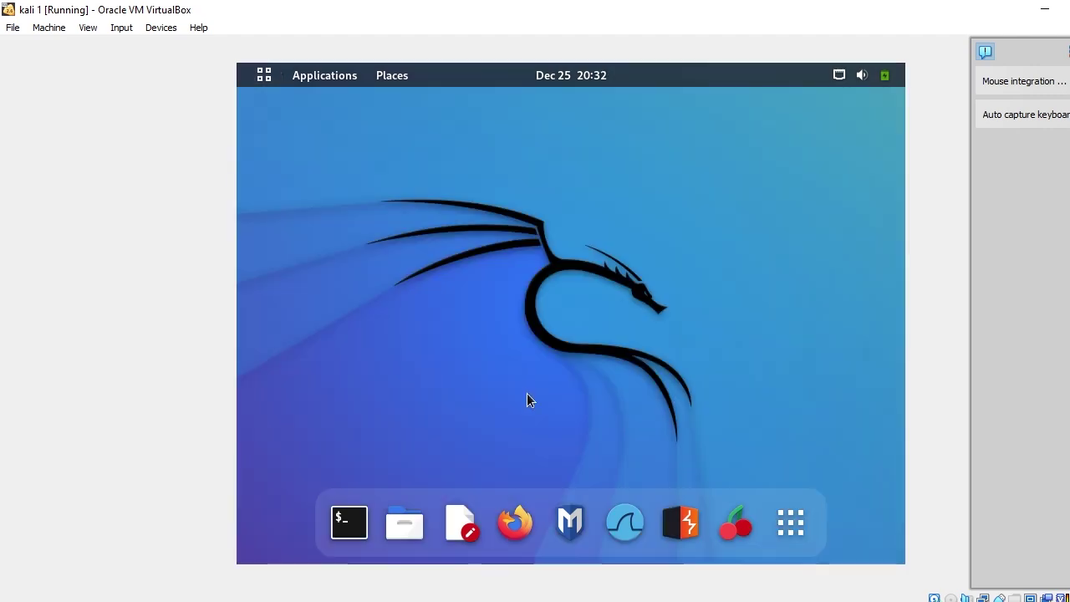